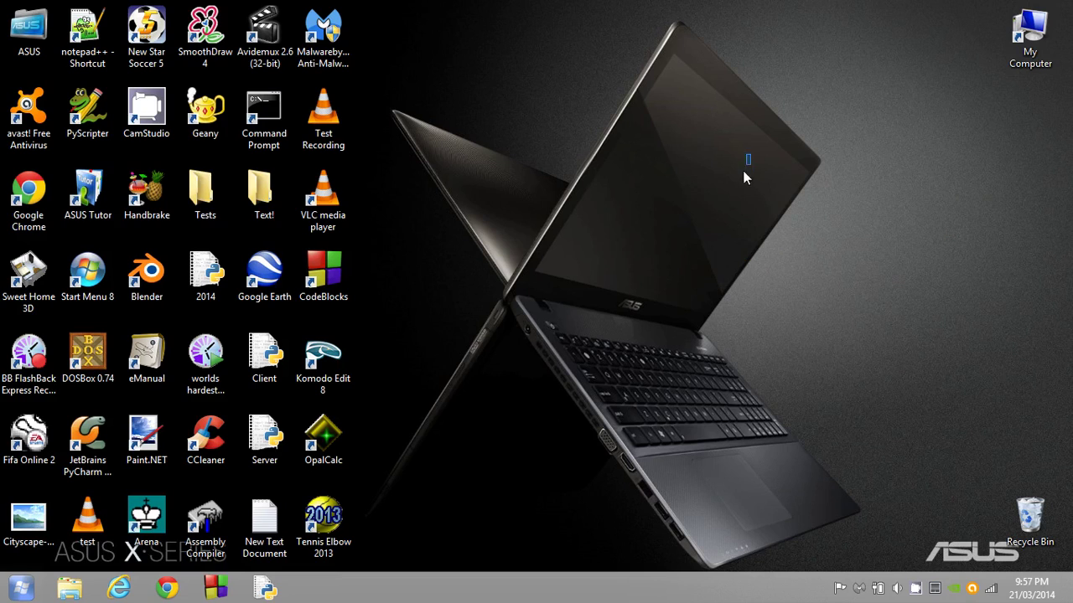
- Launch HandBrake and maximize its window
{"action": "left_click_drag", "start_coordinate": [746, 177], "coordinate": [717, 195]}
{"action": "left_click_drag", "start_coordinate": [665, 95], "coordinate": [681, 131]}
{"action": "left_click_drag", "start_coordinate": [528, 54], "coordinate": [469, 59]}
{"action": "left_click_drag", "start_coordinate": [468, 173], "coordinate": [535, 240]}
{"action": "double_click", "coordinate": [147, 191]}
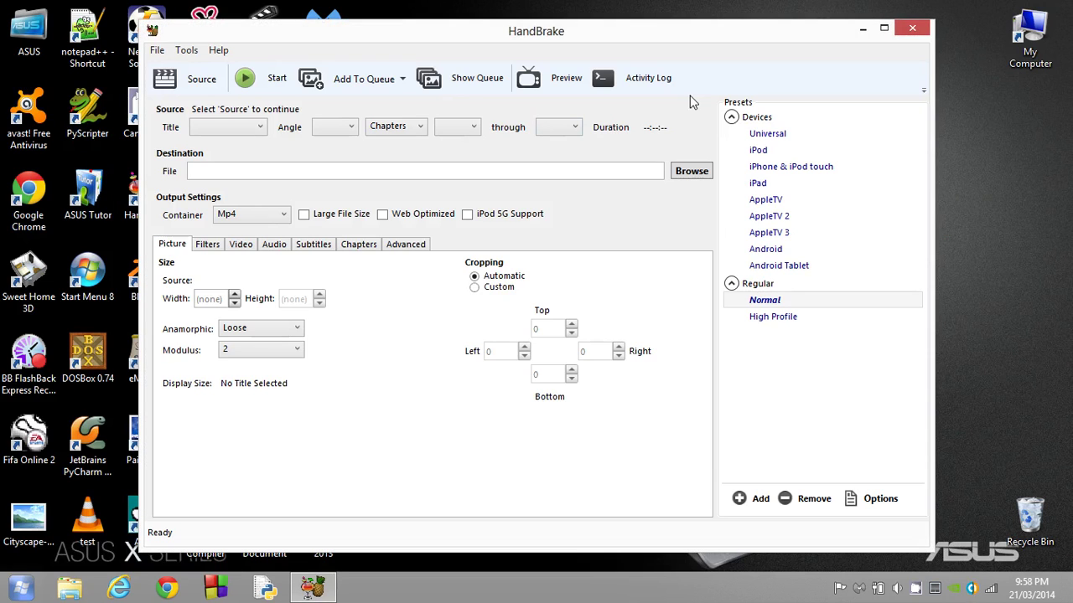
{"action": "left_click_drag", "start_coordinate": [471, 36], "coordinate": [521, 10]}
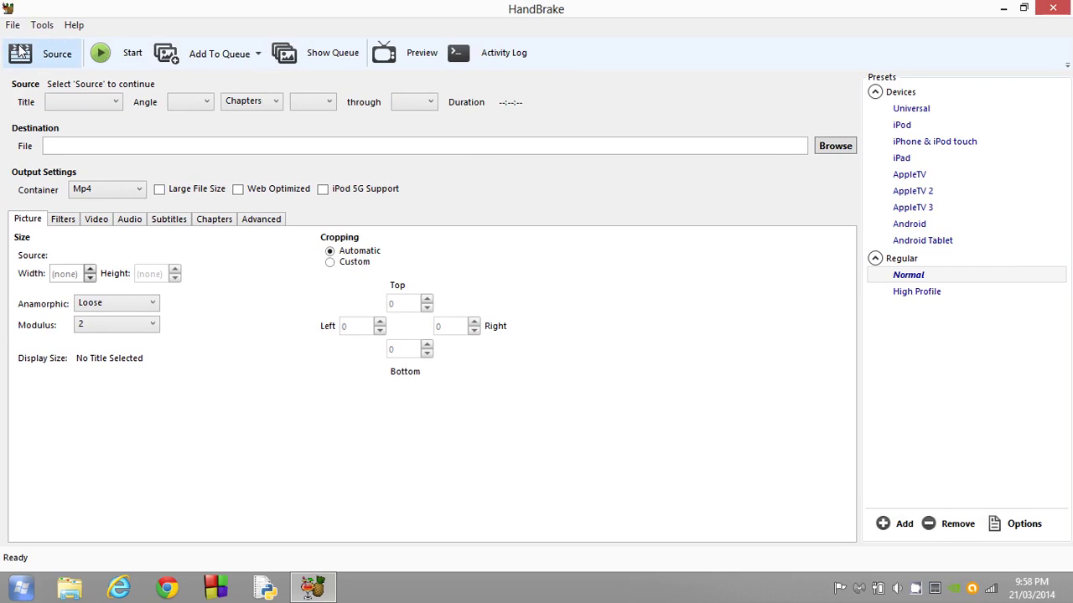
- Keep Mp4 as the output container format
{"action": "left_click", "coordinate": [137, 191]}
{"action": "left_click", "coordinate": [611, 207]}
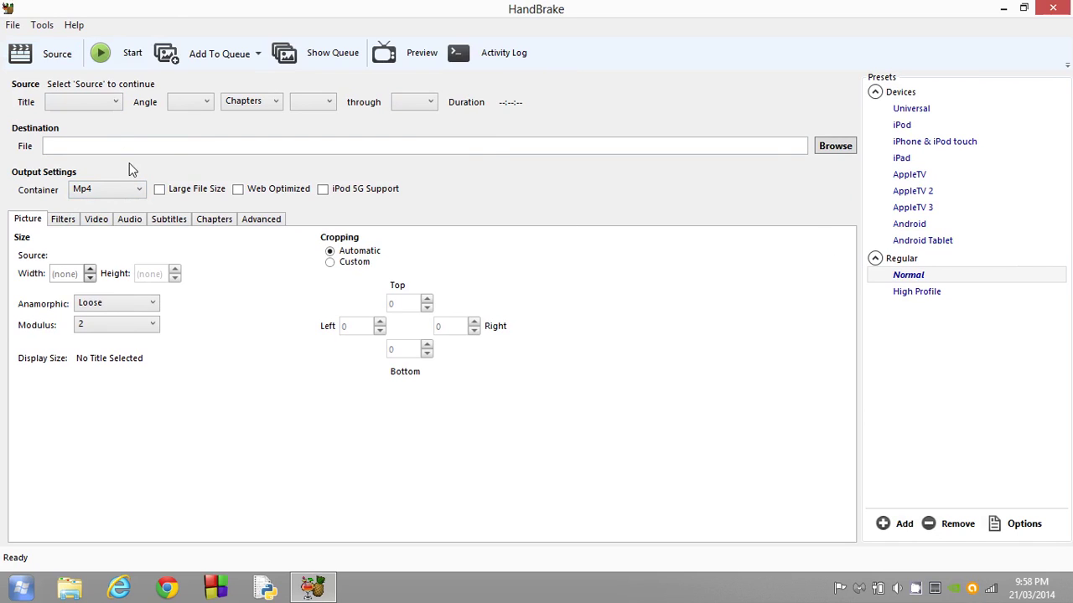
{"action": "left_click", "coordinate": [123, 191]}
{"action": "left_click", "coordinate": [707, 268]}
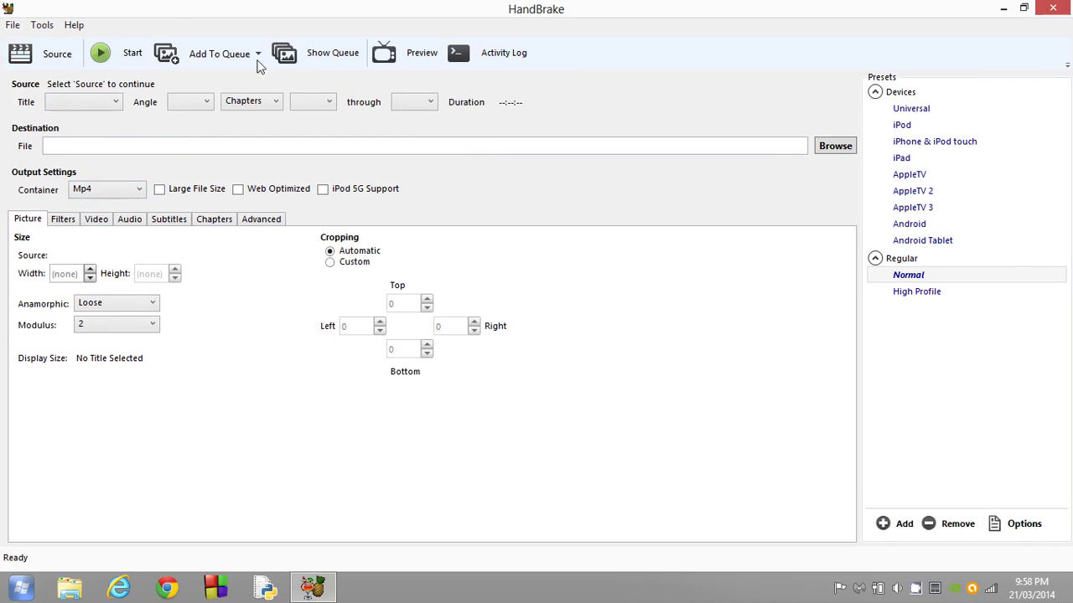
- Open Test Recording.avi from the Desktop as a single-file source
{"action": "left_click", "coordinate": [58, 70]}
{"action": "left_click", "coordinate": [52, 94]}
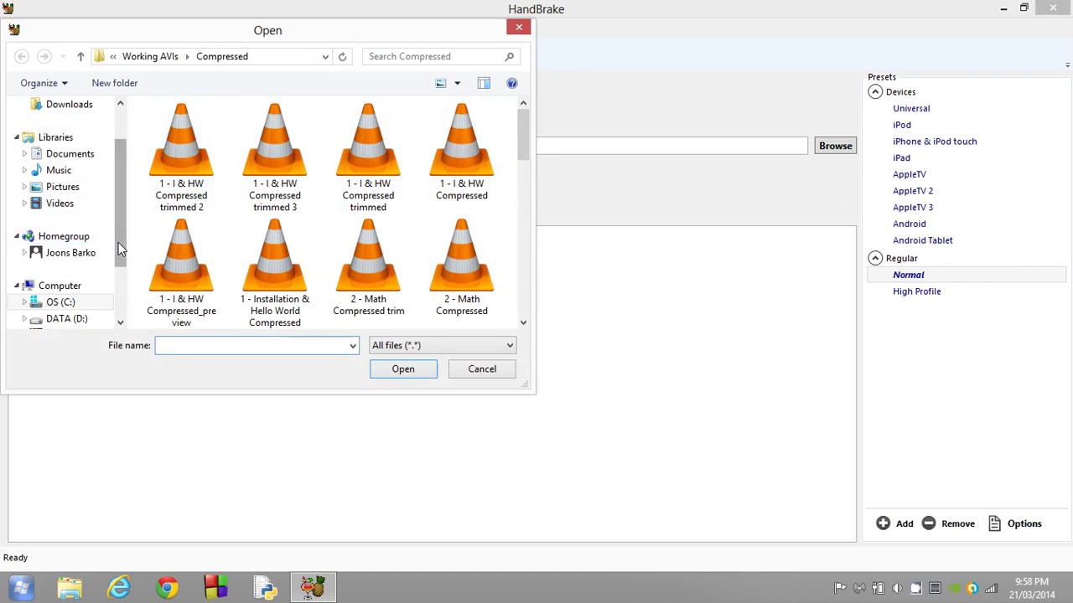
{"action": "scroll", "coordinate": [71, 151], "scroll_direction": "up", "scroll_amount": 1}
{"action": "left_click", "coordinate": [71, 142]}
{"action": "scroll", "coordinate": [285, 215], "scroll_direction": "down", "scroll_amount": 3}
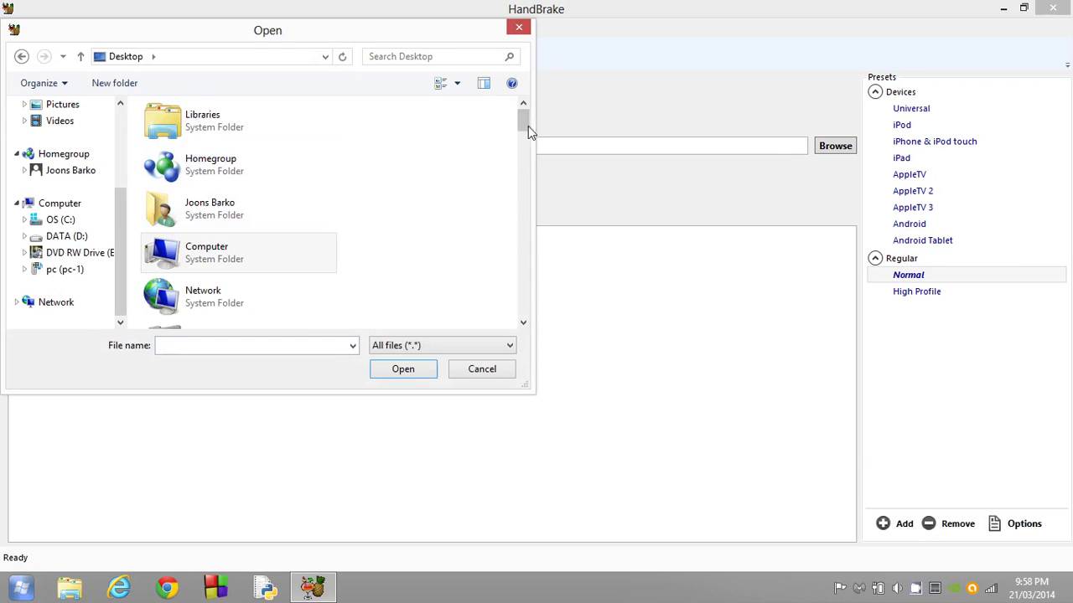
{"action": "left_click_drag", "start_coordinate": [527, 126], "coordinate": [540, 255]}
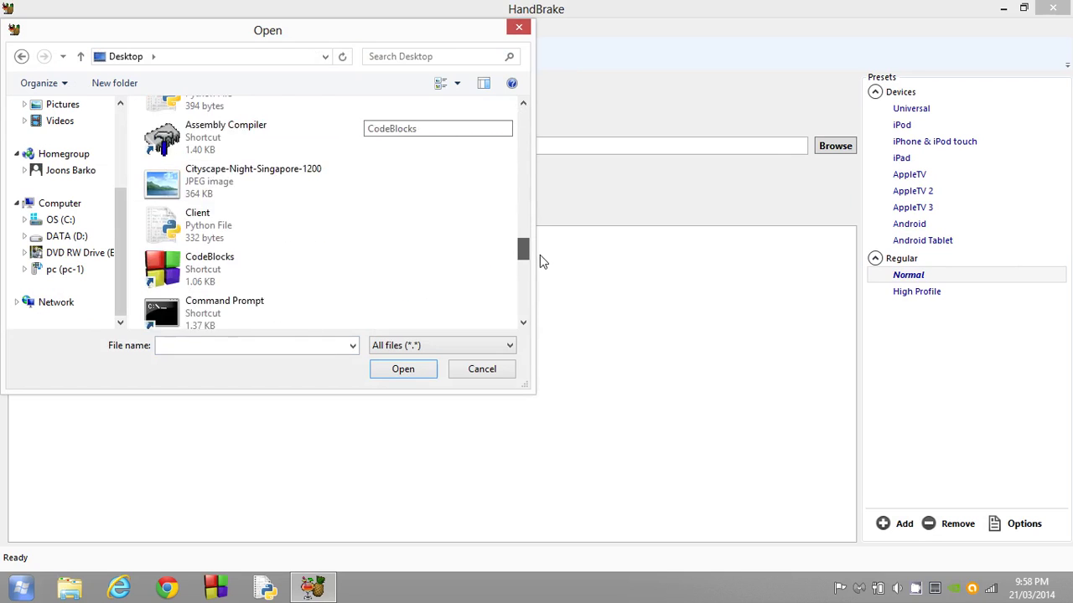
{"action": "left_click", "coordinate": [199, 347]}
{"action": "type", "text": "t"}
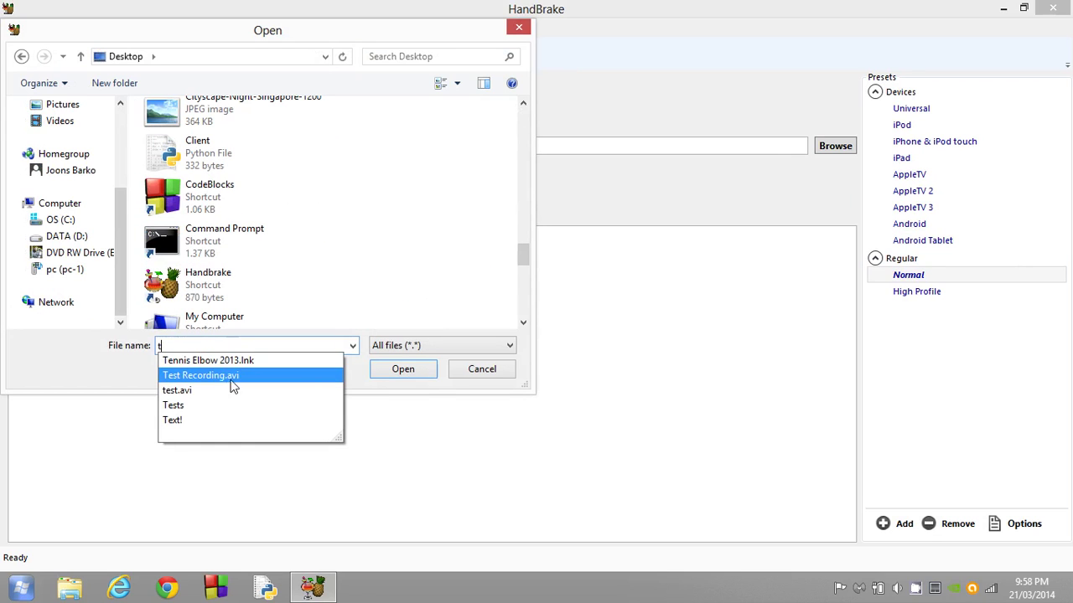
{"action": "left_click", "coordinate": [223, 377]}
{"action": "left_click", "coordinate": [383, 369]}
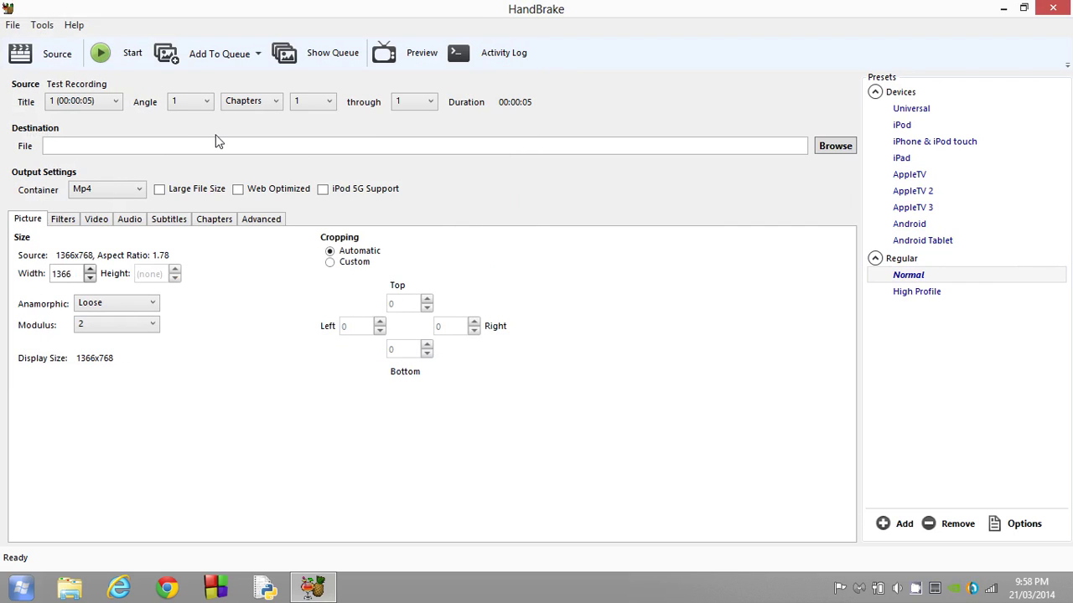
{"action": "left_click", "coordinate": [1003, 8]}
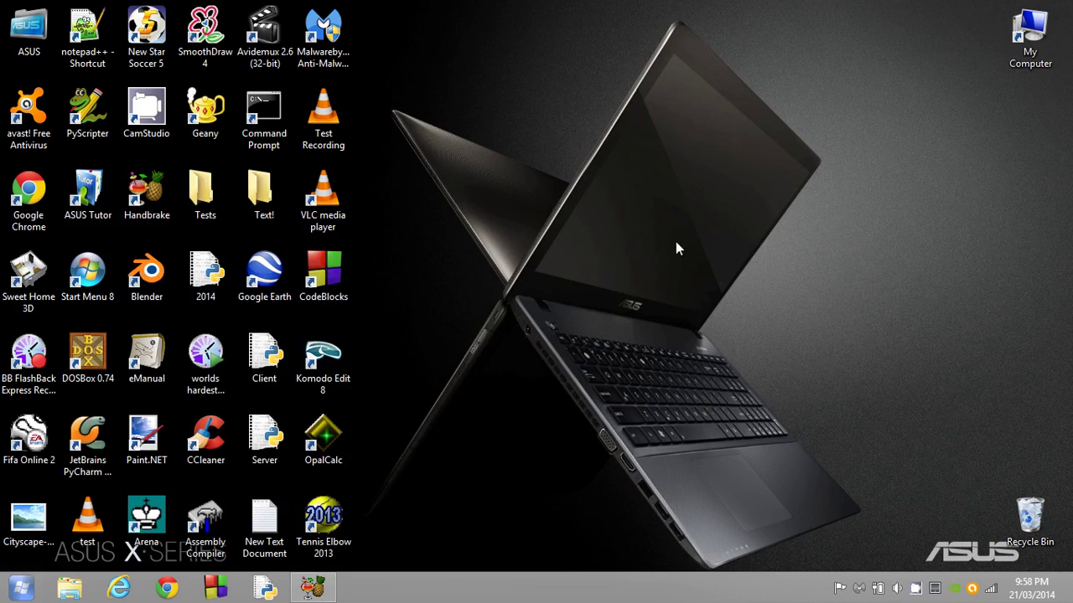
{"action": "mouse_move", "coordinate": [331, 118]}
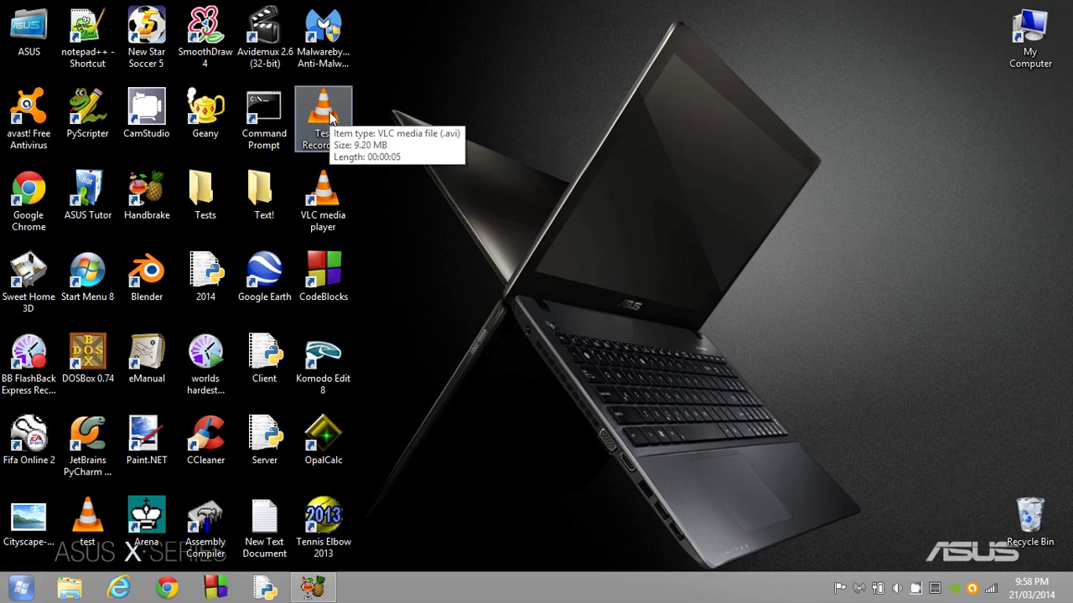
{"action": "double_click", "coordinate": [331, 117]}
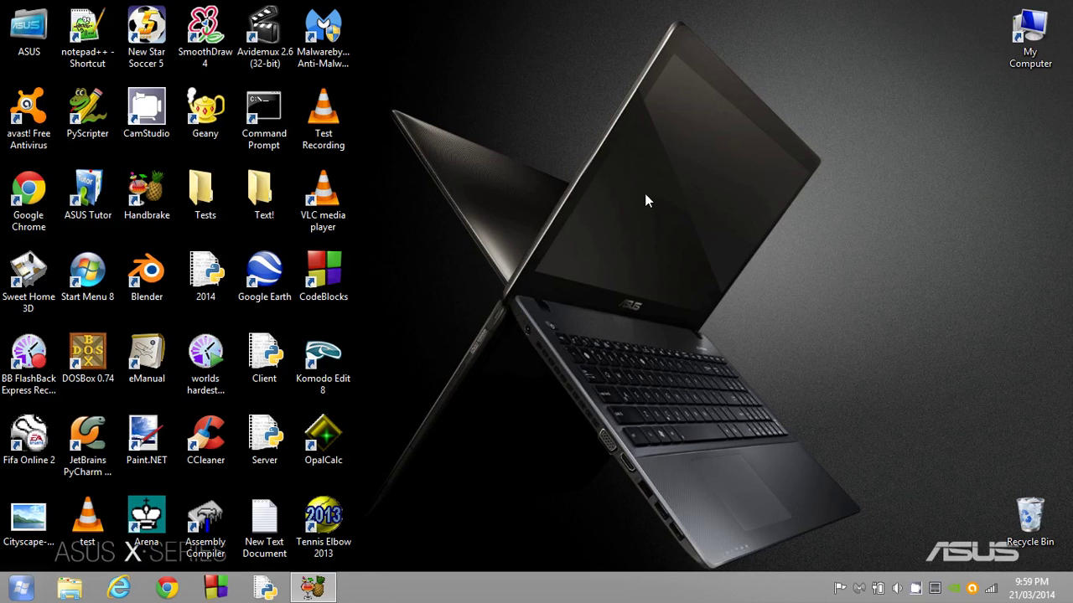
{"action": "left_click_drag", "start_coordinate": [585, 295], "coordinate": [518, 506]}
- Bring HandBrake back on screen and maximize it again
{"action": "left_click", "coordinate": [313, 588]}
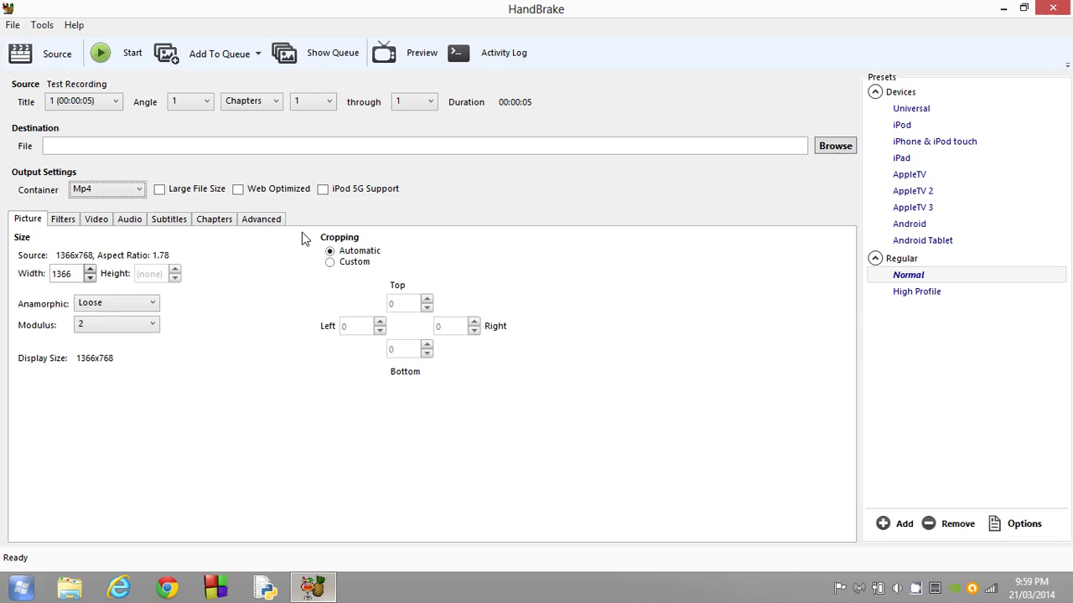
{"action": "double_click", "coordinate": [366, 7]}
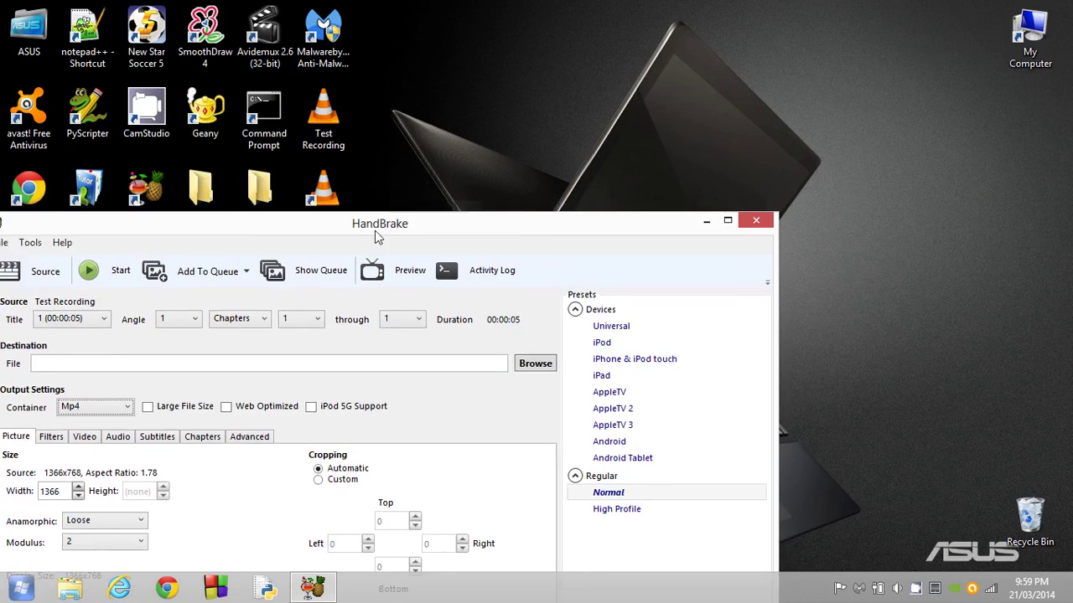
{"action": "double_click", "coordinate": [516, 277]}
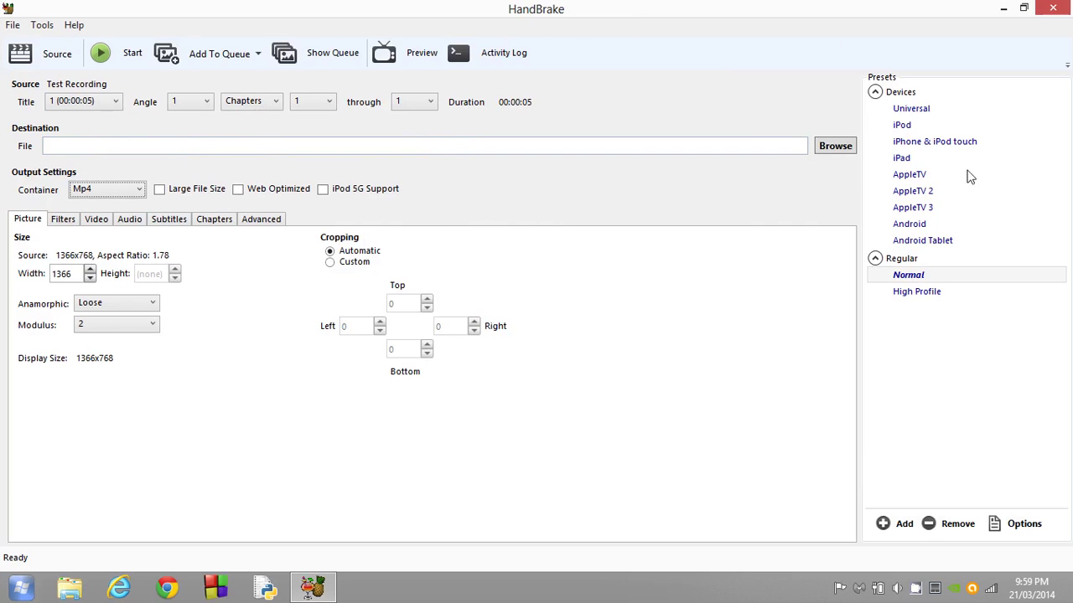
- Save the output to the Desktop as 'Test Recording Compressed'
{"action": "left_click", "coordinate": [835, 146]}
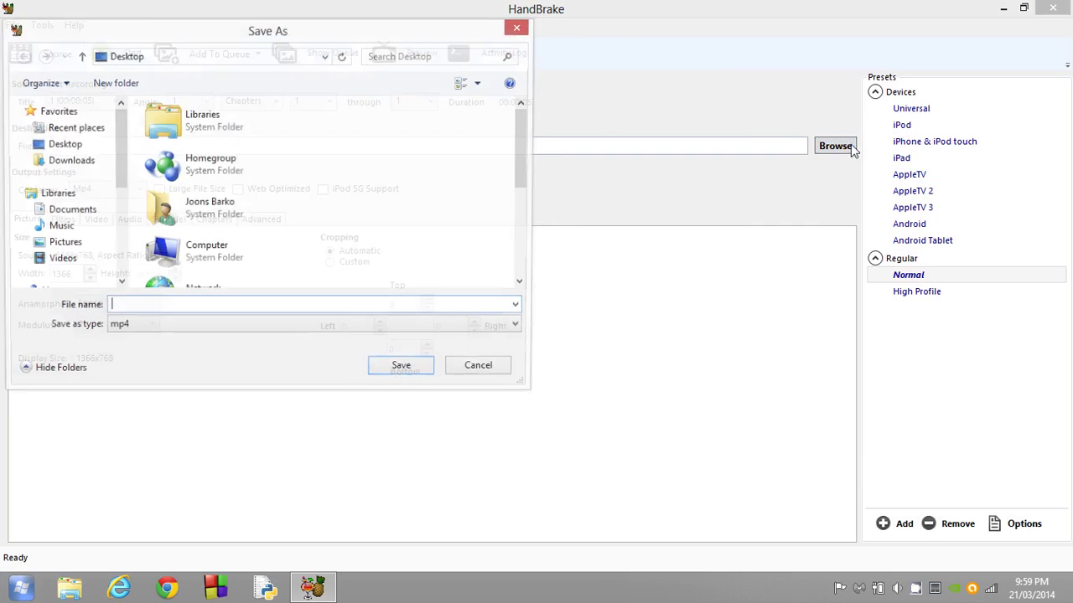
{"action": "left_click", "coordinate": [62, 146]}
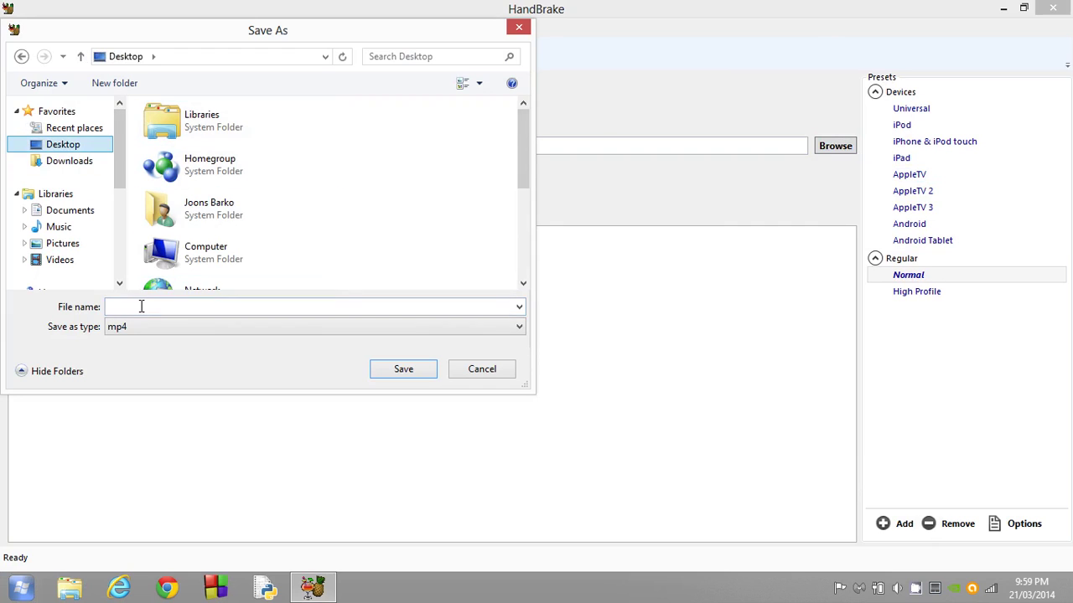
{"action": "left_click", "coordinate": [123, 306]}
{"action": "type", "text": "Test"}
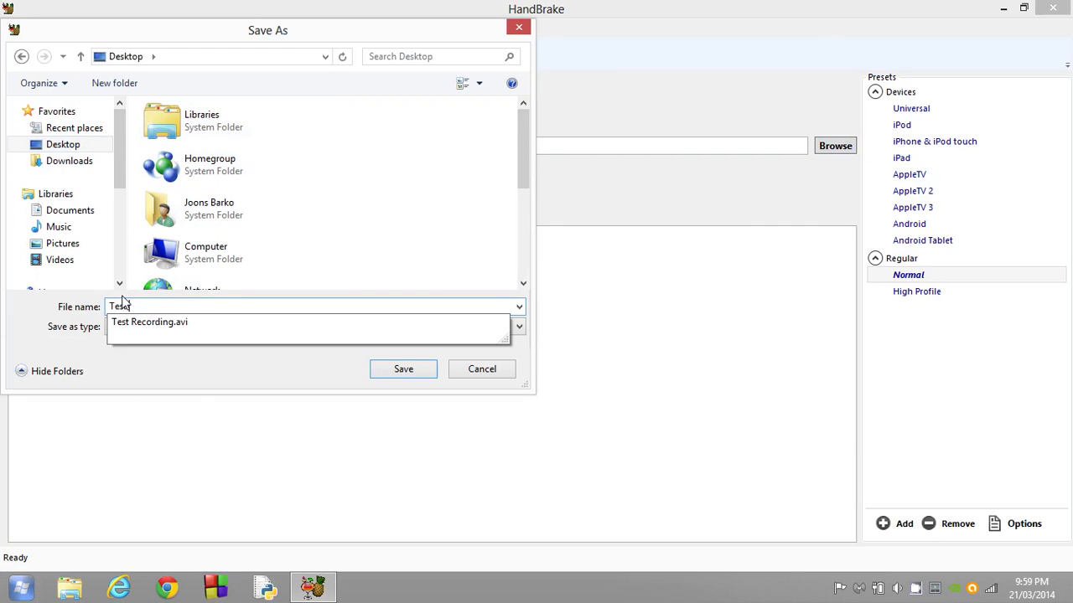
{"action": "type", "text": "Rec"}
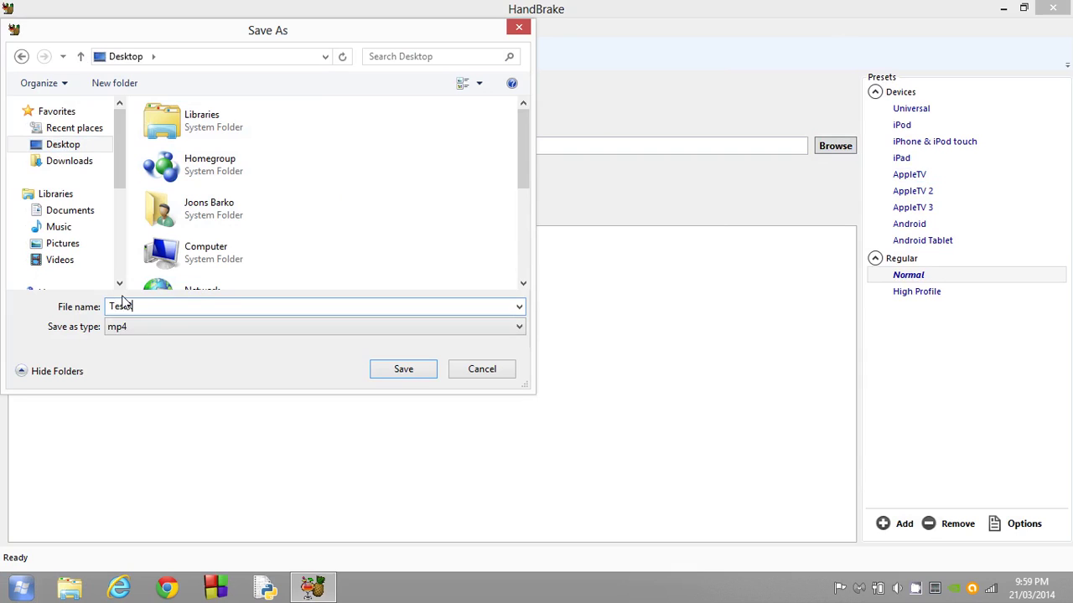
{"action": "key", "text": "BackSpace"}
{"action": "type", "text": "cording Compressed"}
{"action": "key", "text": "Return"}
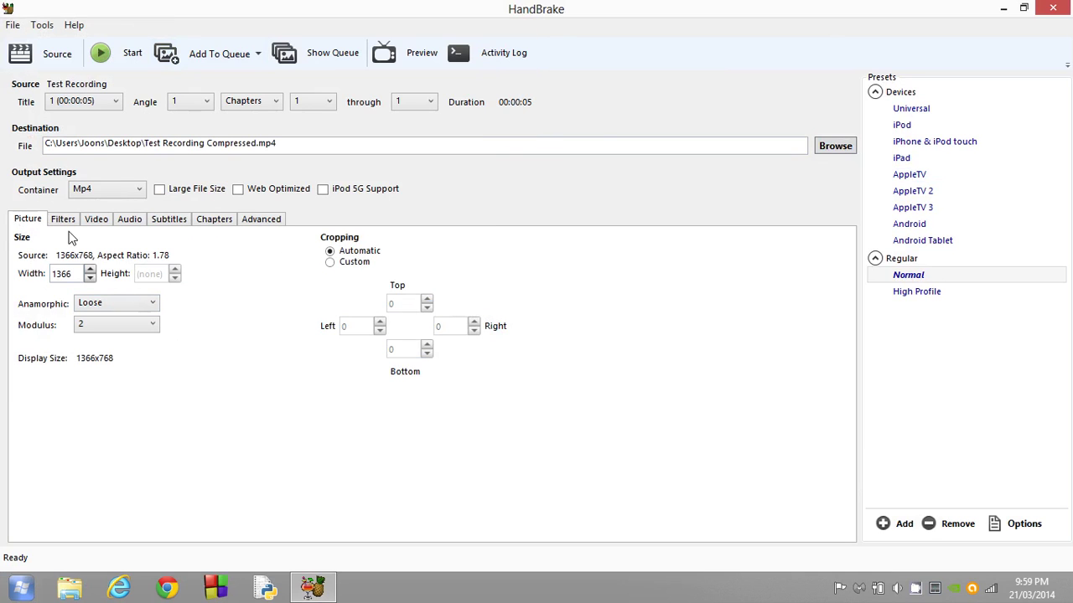
- Review the Video codec and quality and the Picture settings, then start encoding
{"action": "left_click", "coordinate": [100, 220]}
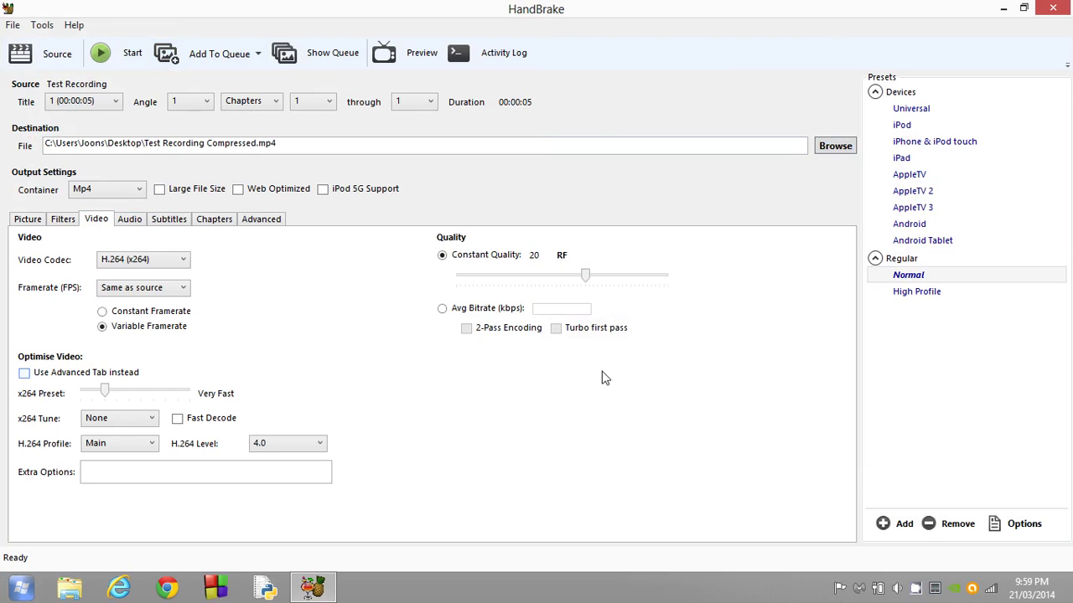
{"action": "left_click", "coordinate": [36, 220]}
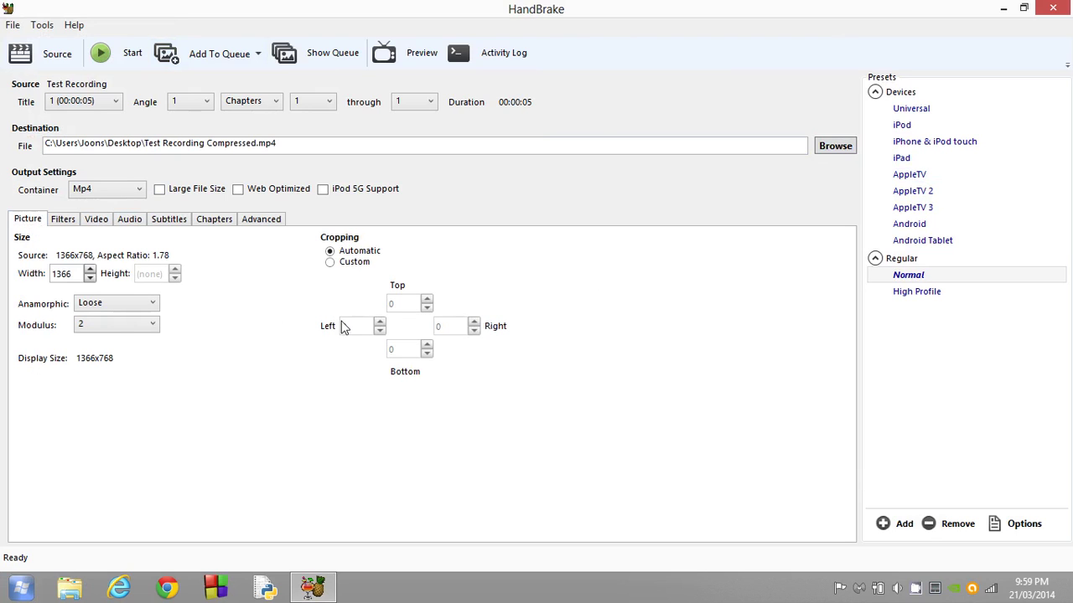
{"action": "left_click", "coordinate": [115, 58]}
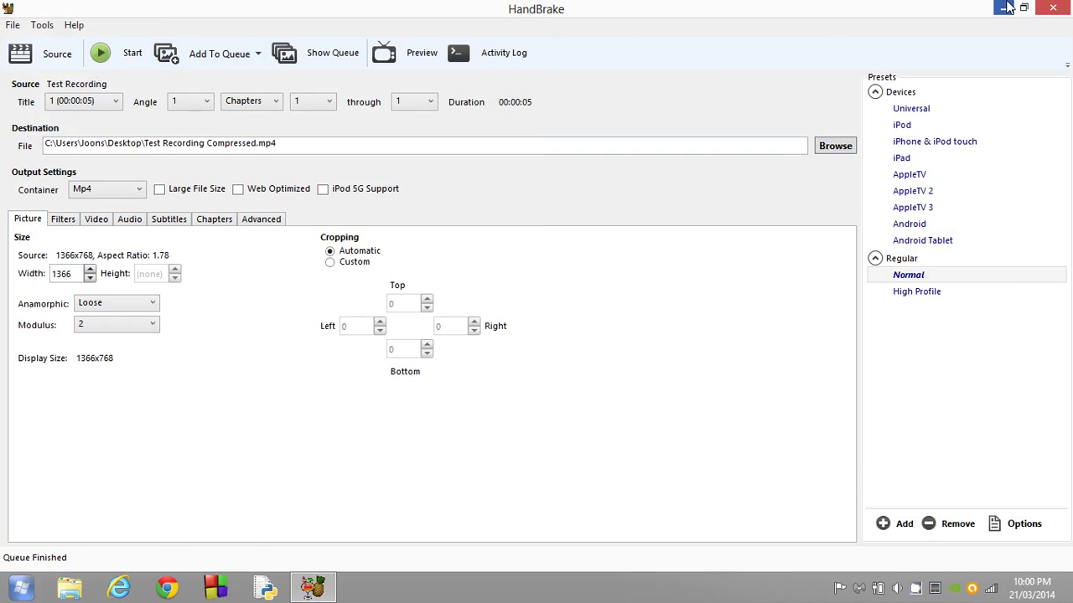
- Minimize HandBrake, check the compressed file's size on the desktop, then bring up Start search
{"action": "left_click", "coordinate": [1004, 8]}
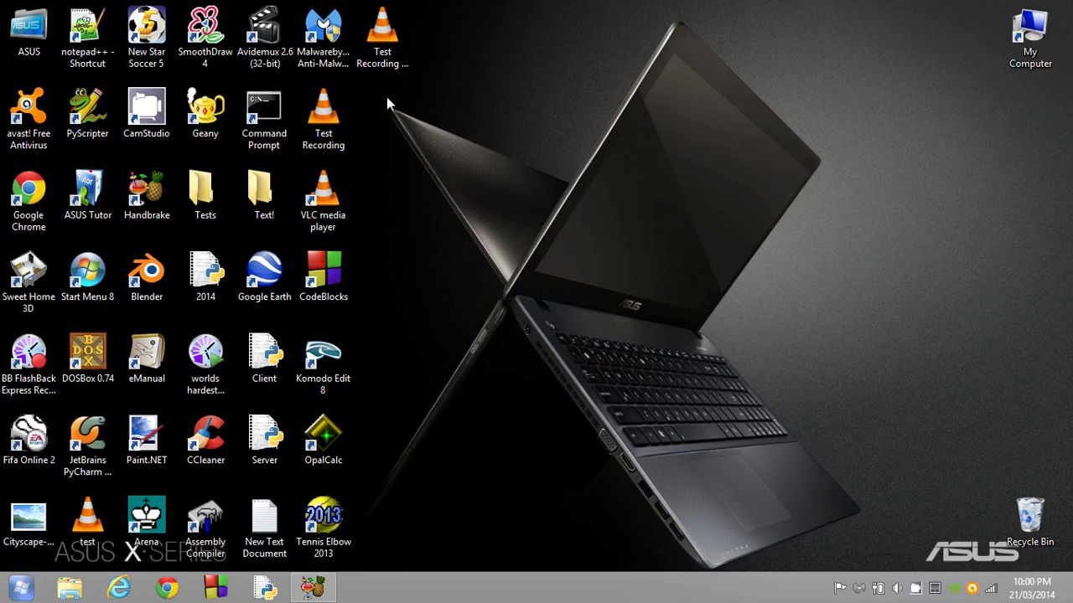
{"action": "left_click", "coordinate": [387, 32]}
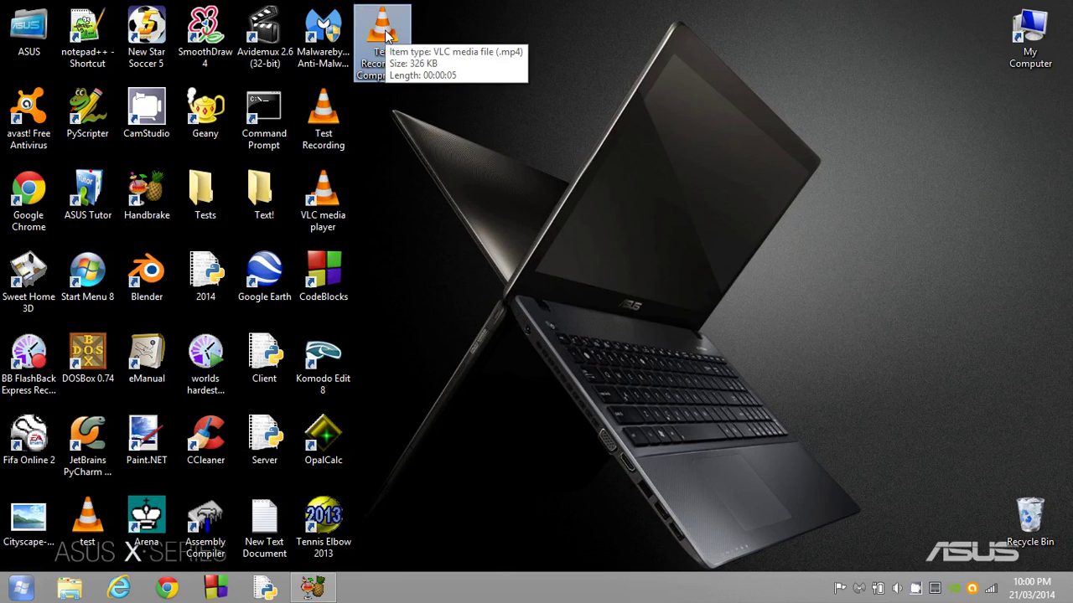
{"action": "left_click_drag", "start_coordinate": [604, 269], "coordinate": [564, 217]}
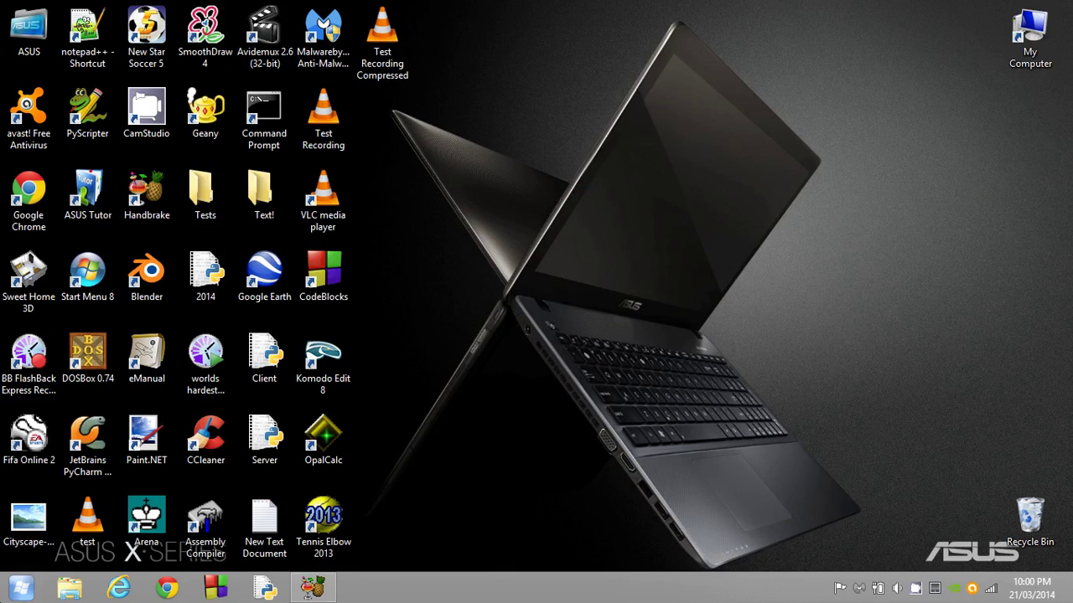
{"action": "left_click", "coordinate": [21, 589]}
- Launch Calculator and convert 9.2 MB to KB: 9.2 × 1024 = 9420.8
{"action": "type", "text": "c"}
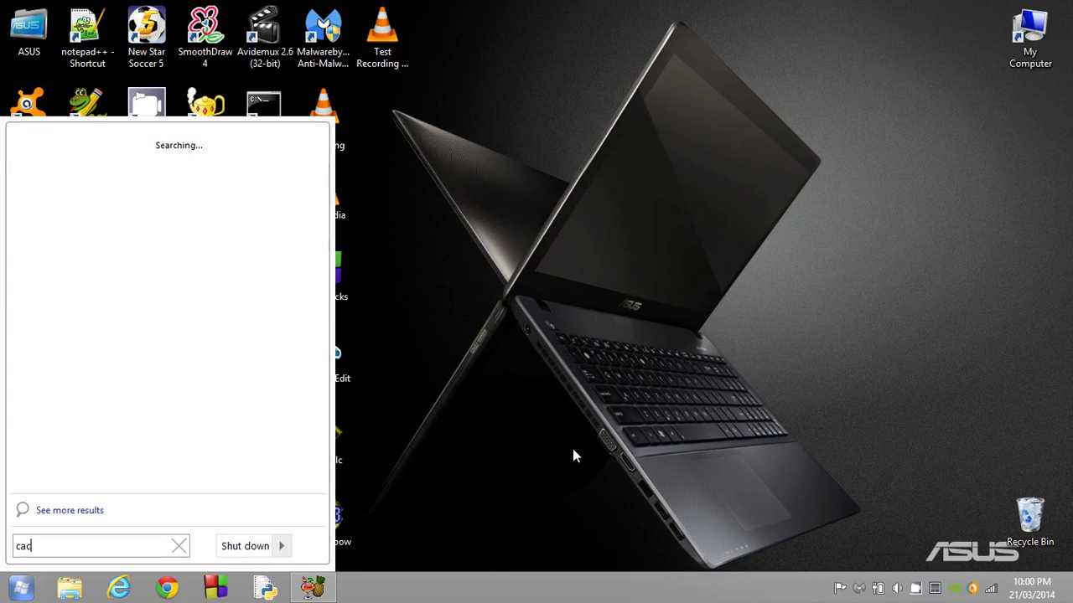
{"action": "type", "text": "adc"}
{"action": "left_click", "coordinate": [181, 160]}
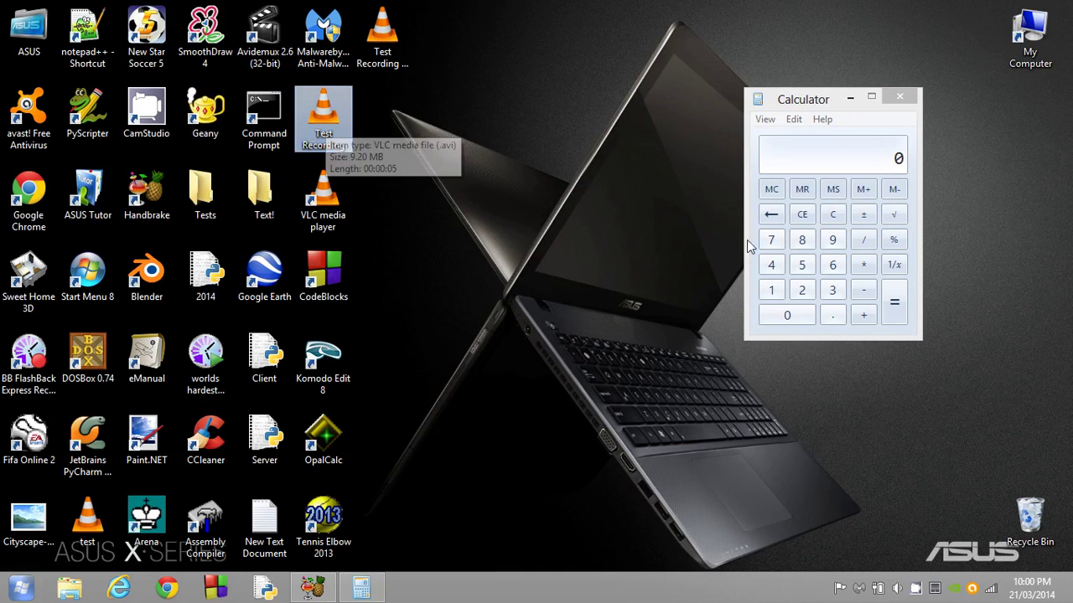
{"action": "left_click", "coordinate": [832, 239]}
{"action": "left_click", "coordinate": [832, 315]}
{"action": "left_click", "coordinate": [802, 290]}
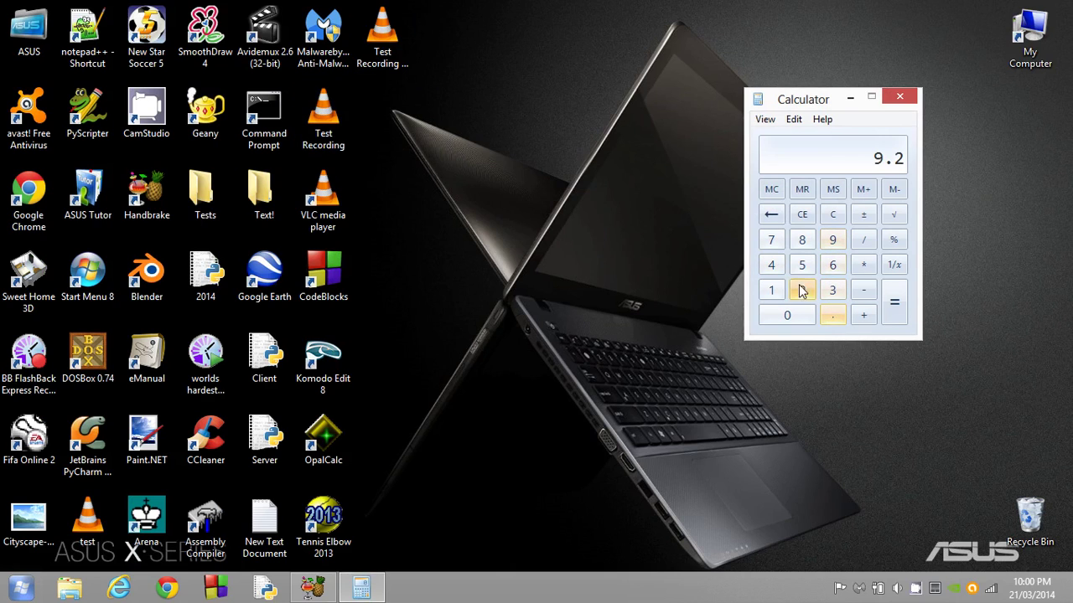
{"action": "left_click", "coordinate": [863, 264]}
{"action": "left_click", "coordinate": [770, 290]}
{"action": "left_click", "coordinate": [787, 315]}
{"action": "left_click", "coordinate": [802, 290]}
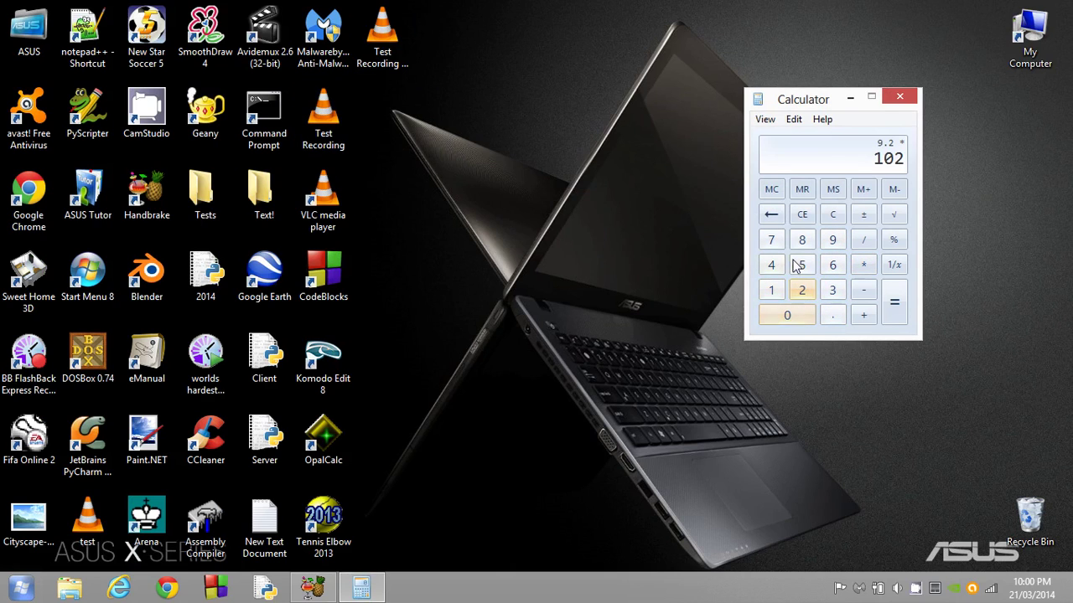
{"action": "left_click", "coordinate": [771, 265]}
{"action": "left_click", "coordinate": [894, 301]}
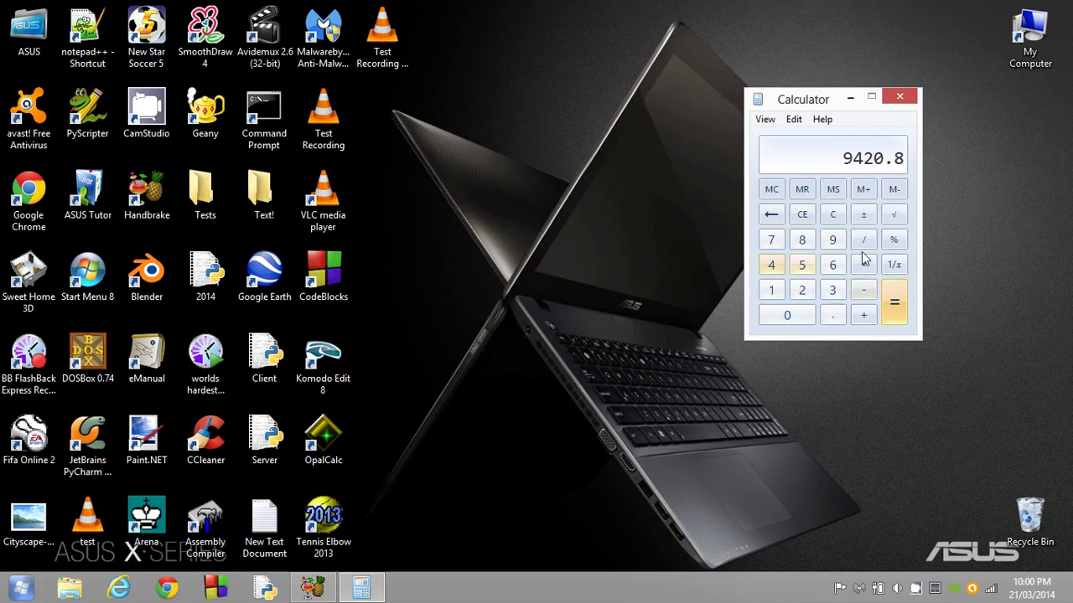
- Divide 9420.8 by the 326 KB compressed size, giving about 28.9
{"action": "left_click", "coordinate": [382, 40]}
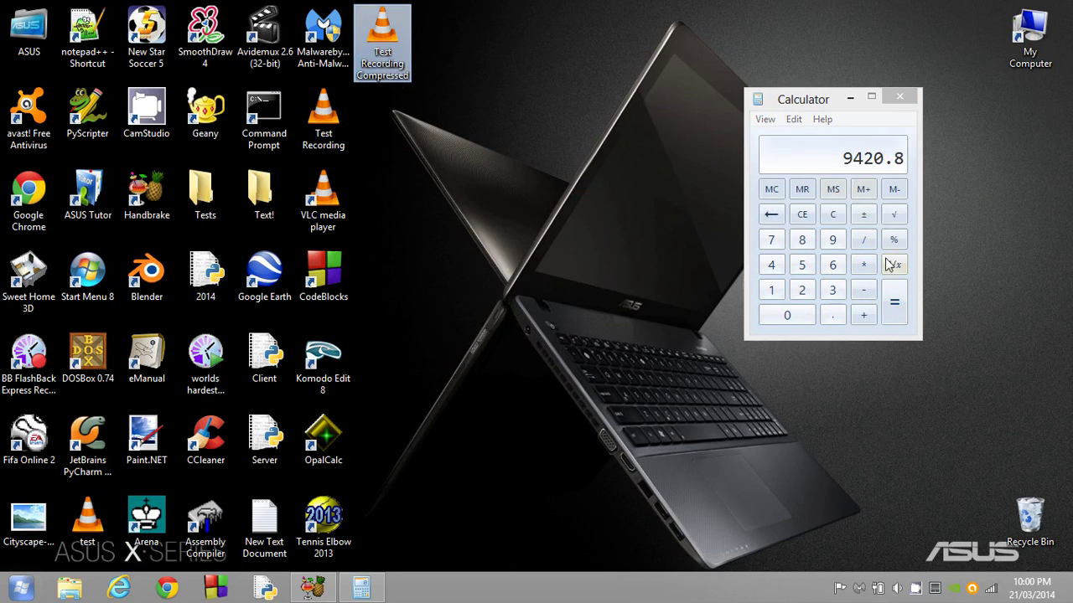
{"action": "left_click", "coordinate": [863, 240]}
{"action": "left_click", "coordinate": [832, 290]}
{"action": "left_click", "coordinate": [802, 290]}
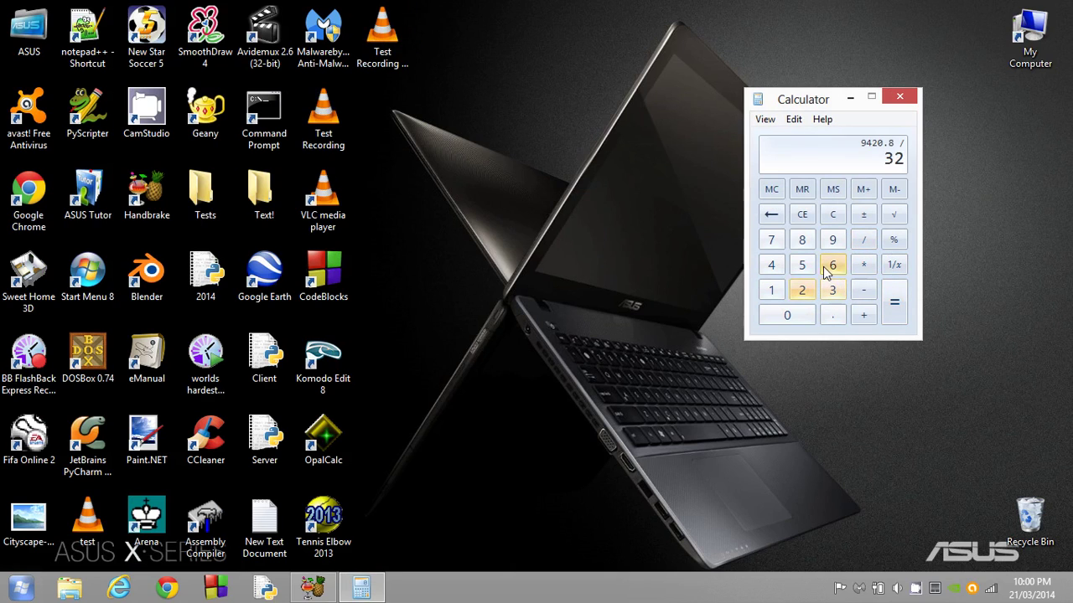
{"action": "left_click", "coordinate": [828, 267]}
{"action": "left_click", "coordinate": [894, 305]}
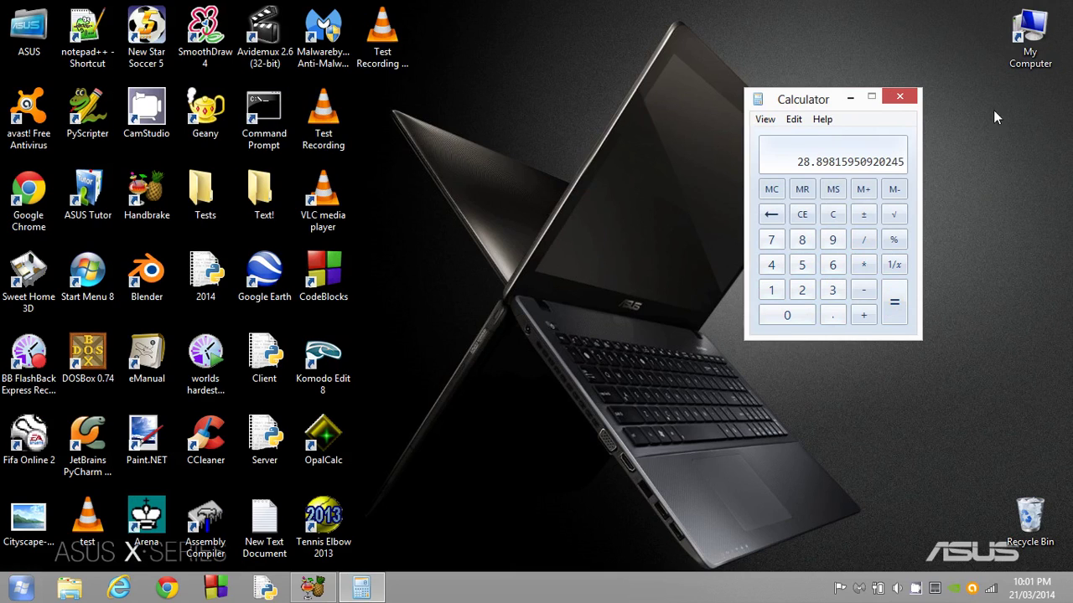
- Close Calculator and dismiss the desktop context menu
{"action": "left_click", "coordinate": [891, 97]}
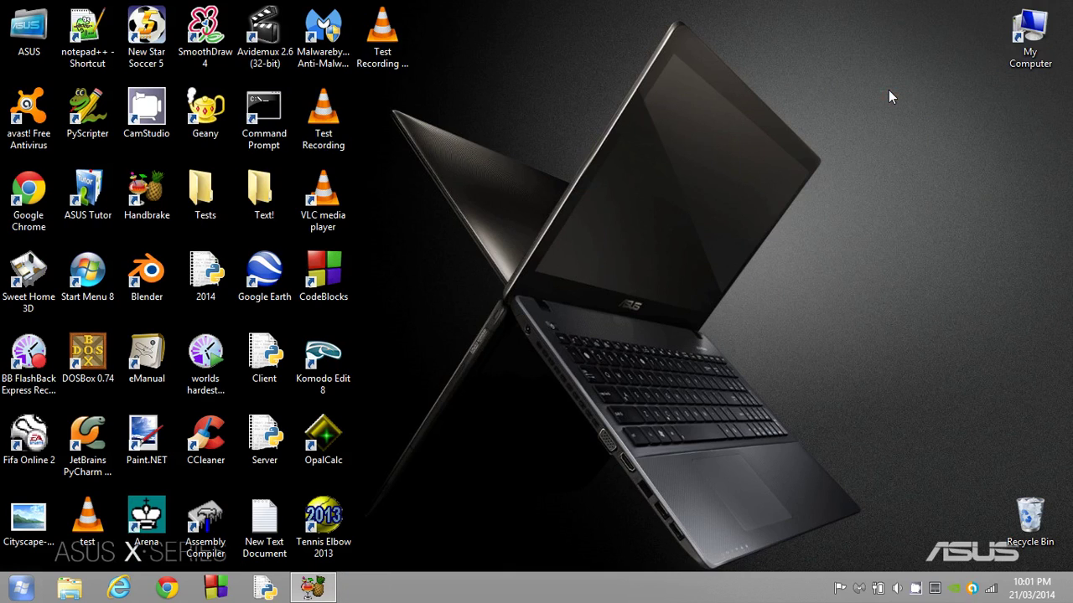
{"action": "right_click", "coordinate": [888, 90]}
{"action": "left_click", "coordinate": [814, 32]}
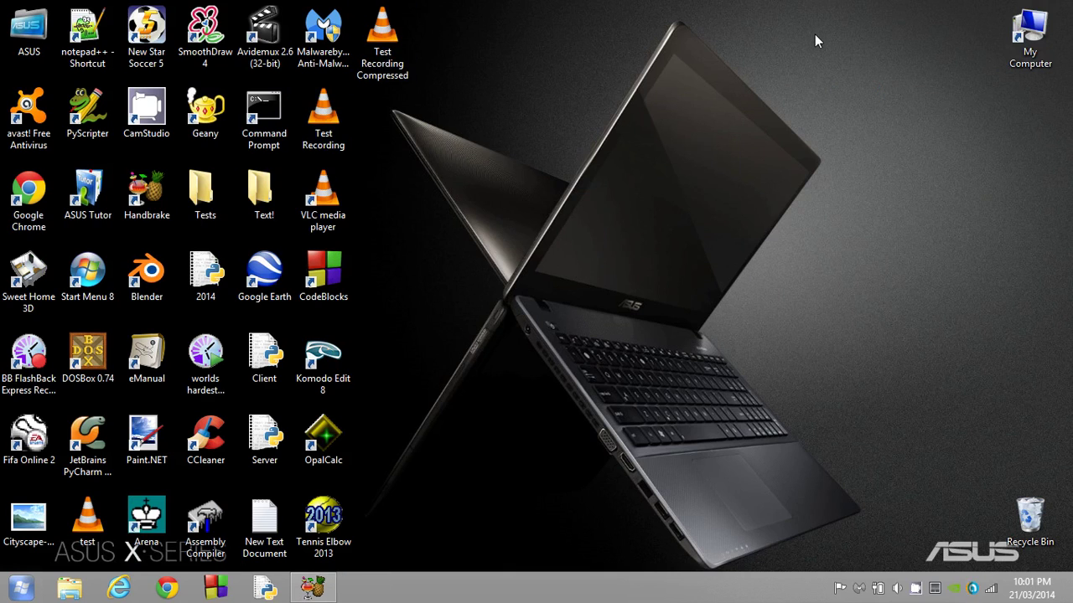